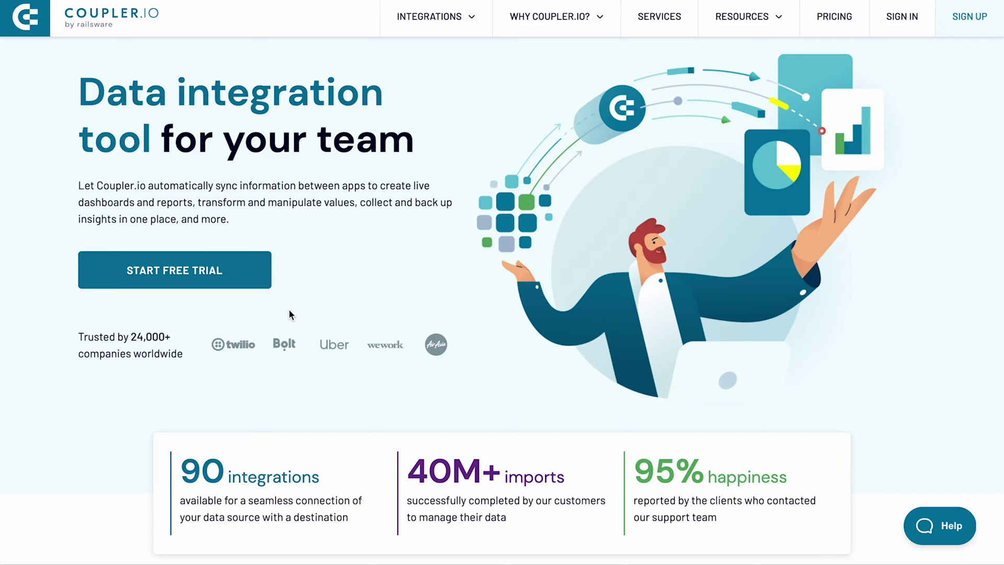
Sign up for a free trial with the Coupler.io Demo Google account and dismiss the intro video.
click(217, 285)
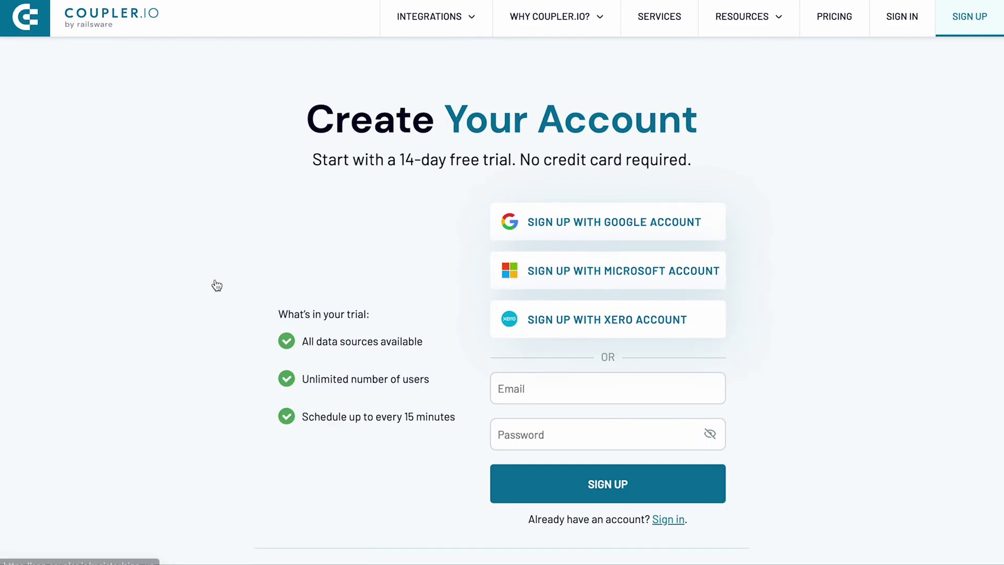
click(541, 213)
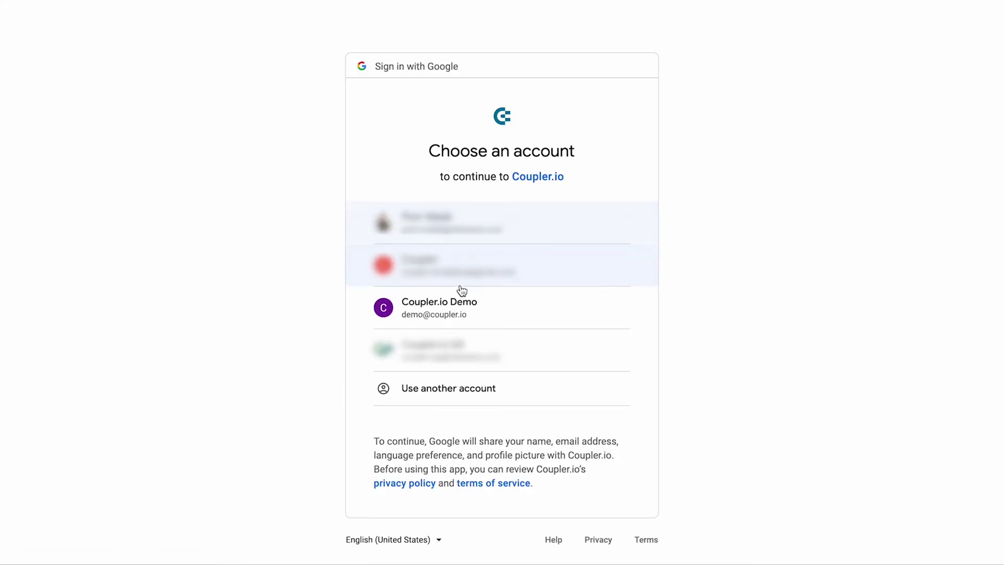
click(445, 306)
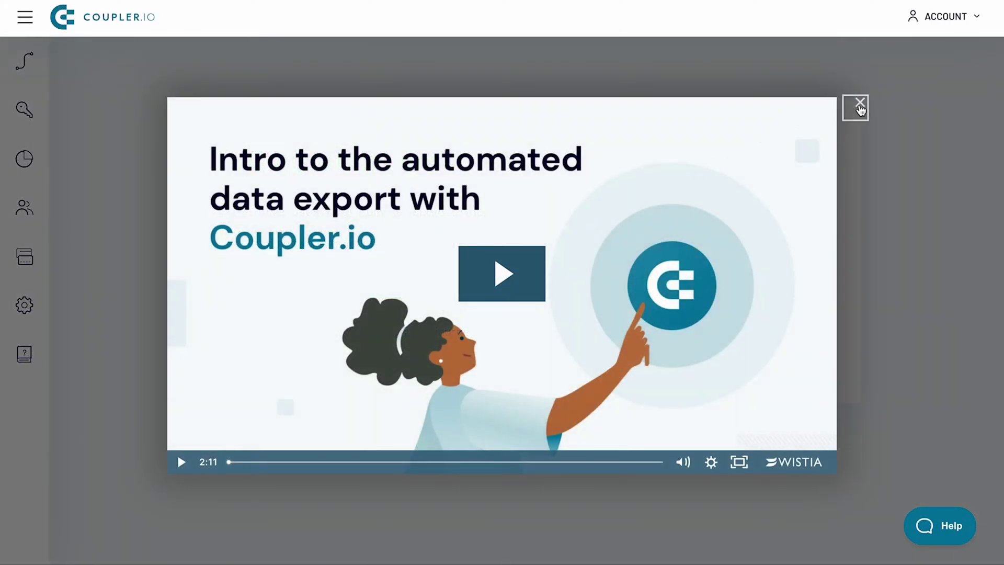
click(859, 106)
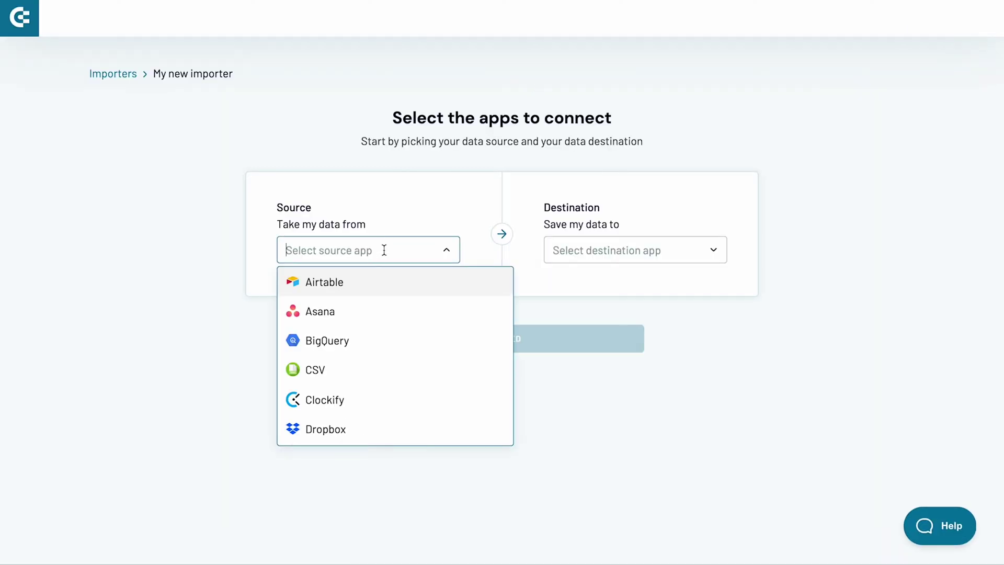
Choose BigQuery as both the source and destination app and proceed with the new importer.
click(358, 340)
click(606, 261)
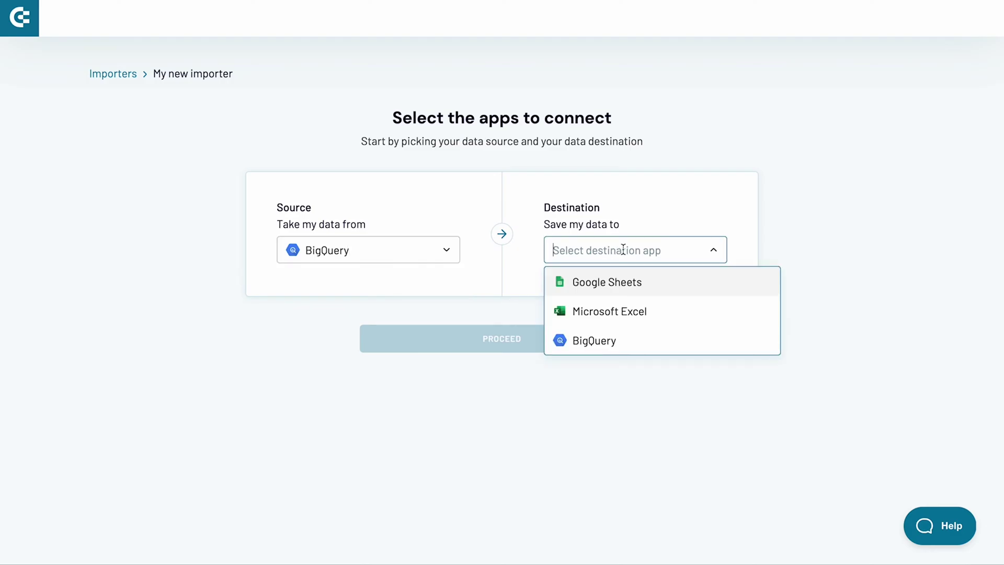
click(605, 341)
click(603, 350)
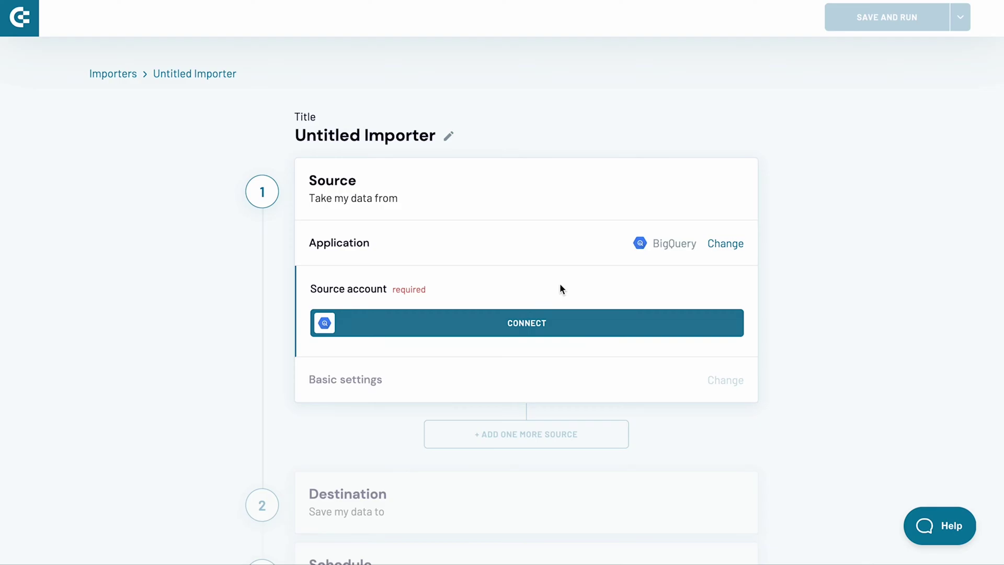
Retitle the importer 'HubSpot Data' and start connecting a BigQuery source account.
click(449, 136)
triple_click(445, 137)
text(H)
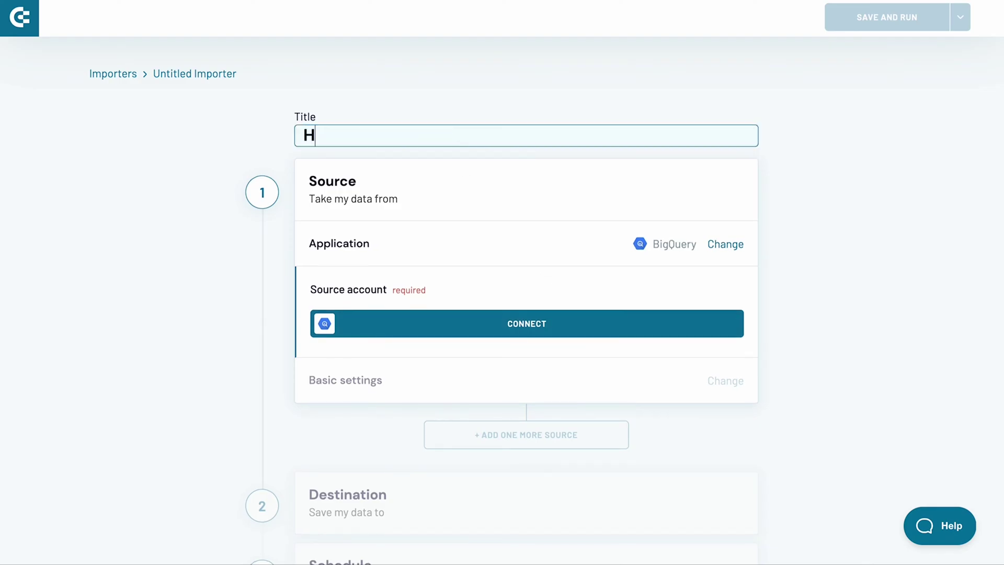
text(ubSpot Data)
key(Return)
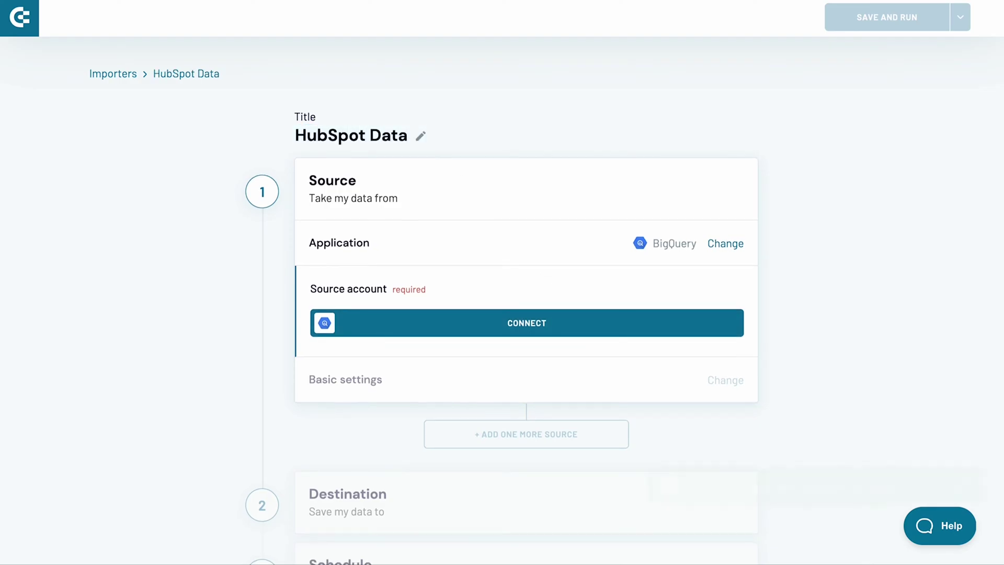
click(529, 322)
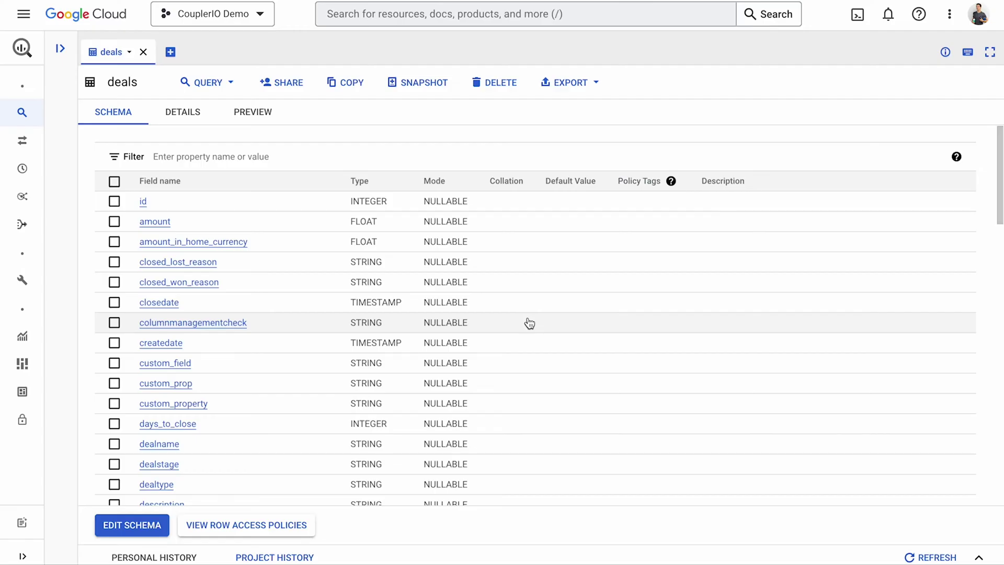
Create a Google Cloud service account named bq_hubspot.
click(26, 11)
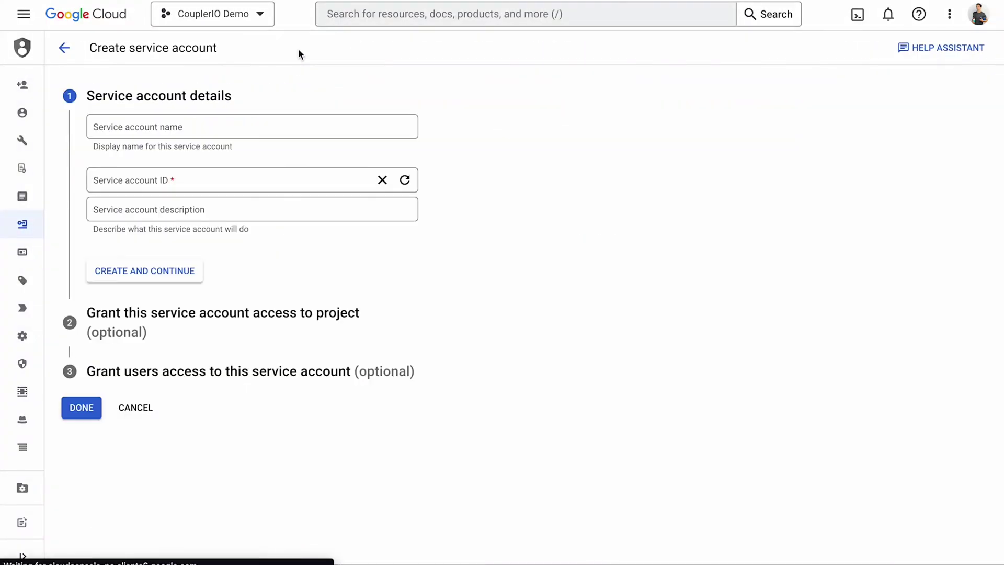
click(218, 121)
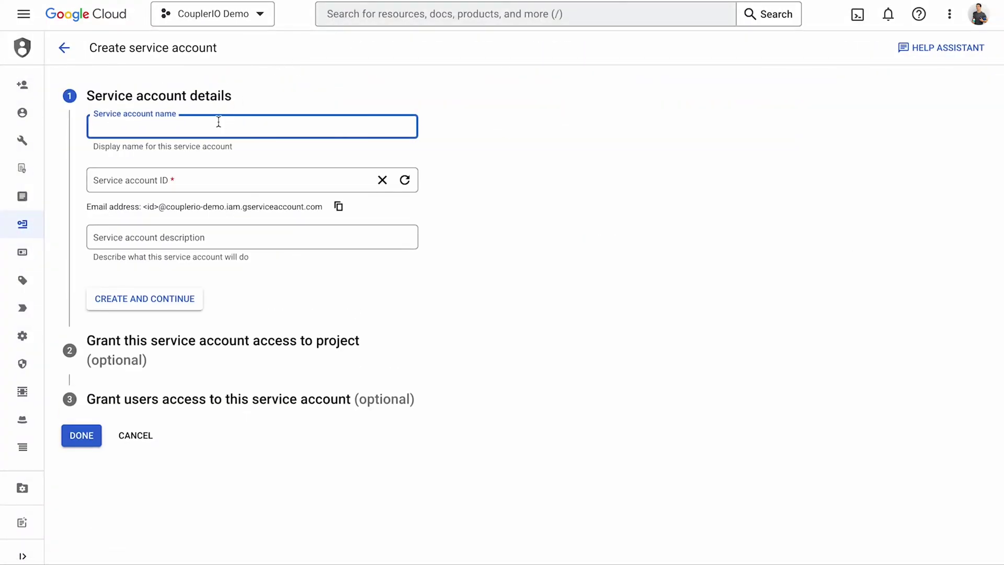
text(bq_hubspot)
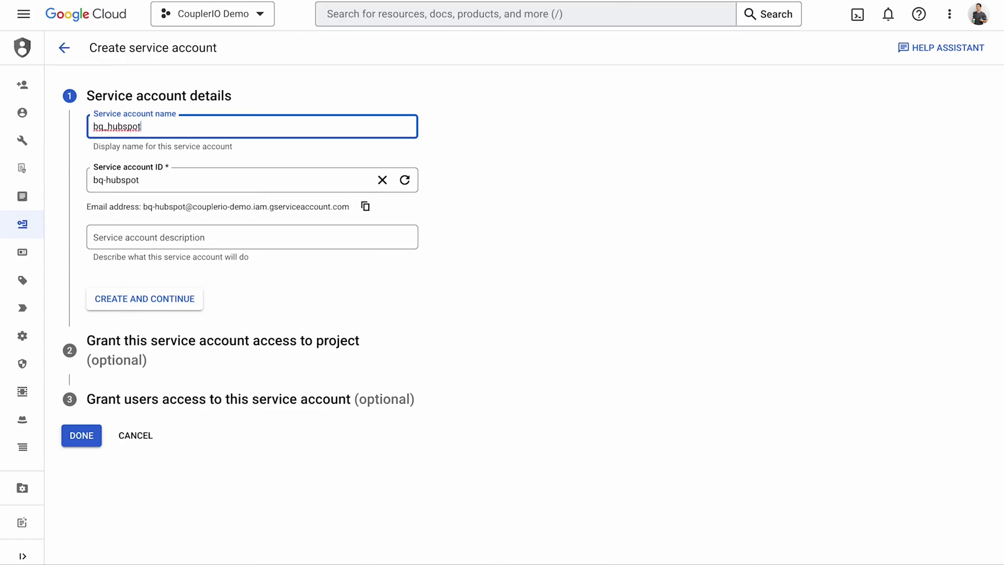
click(130, 302)
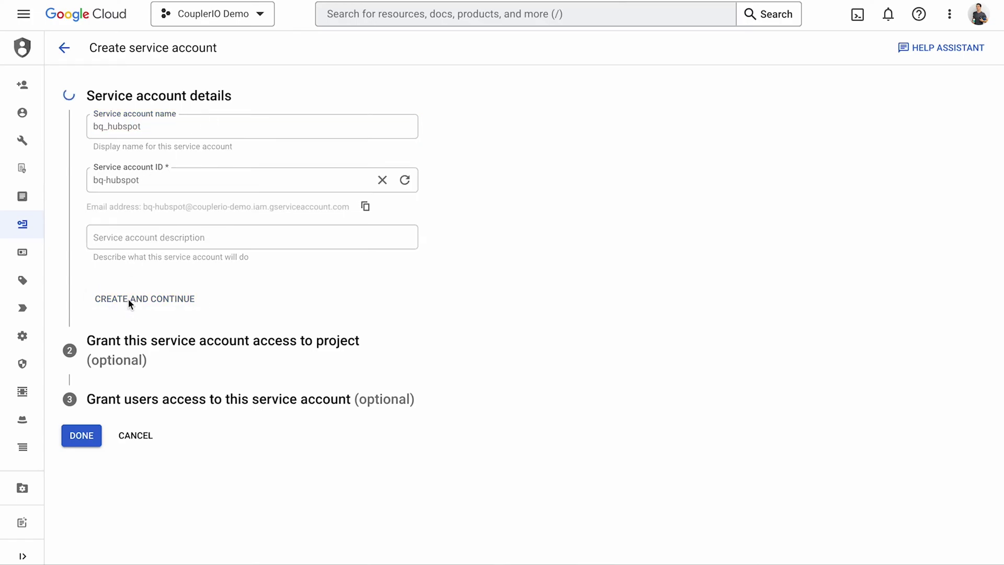
Grant bq_hubspot the BigQuery Data Viewer and BigQuery Job User roles.
click(159, 226)
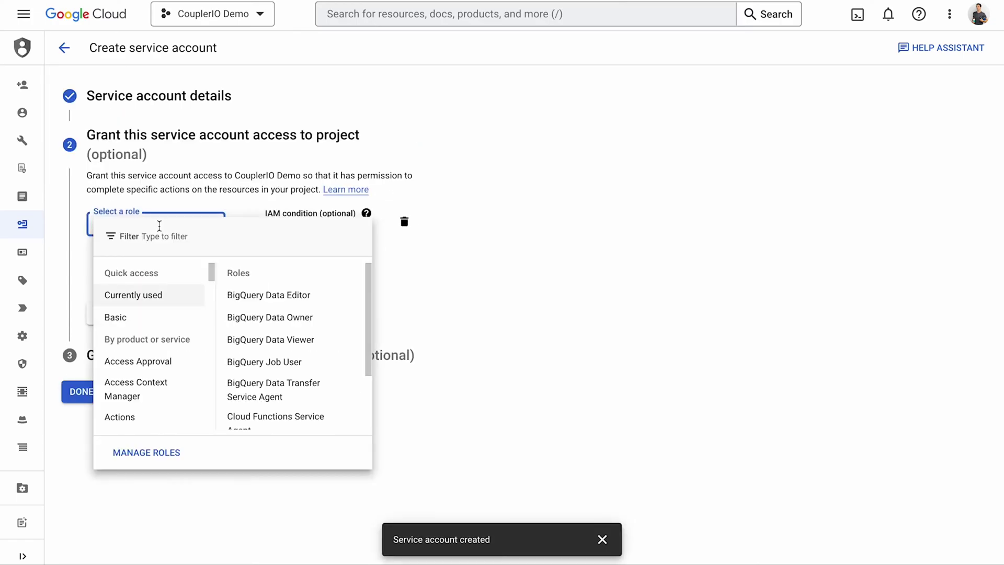
click(251, 275)
click(181, 286)
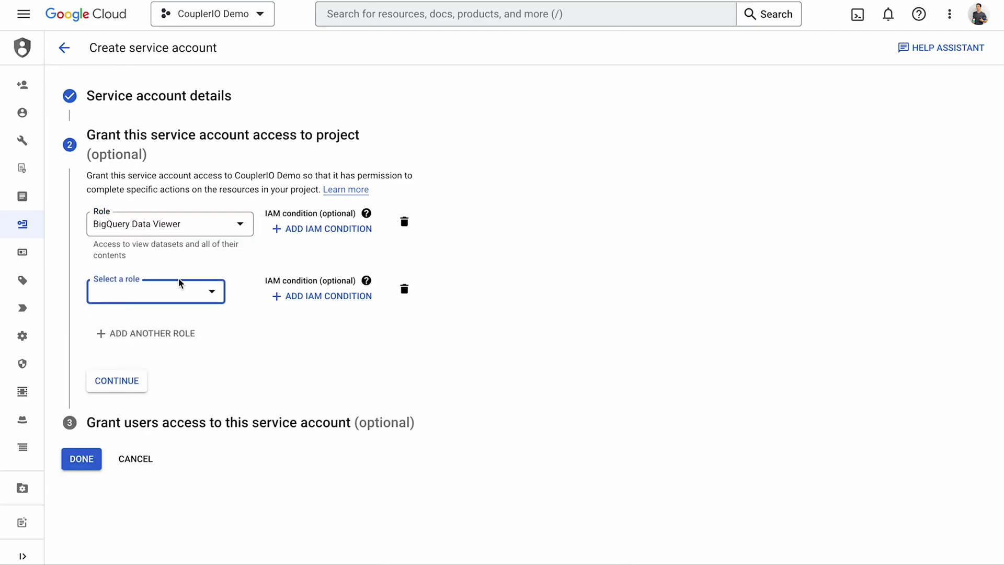
click(273, 432)
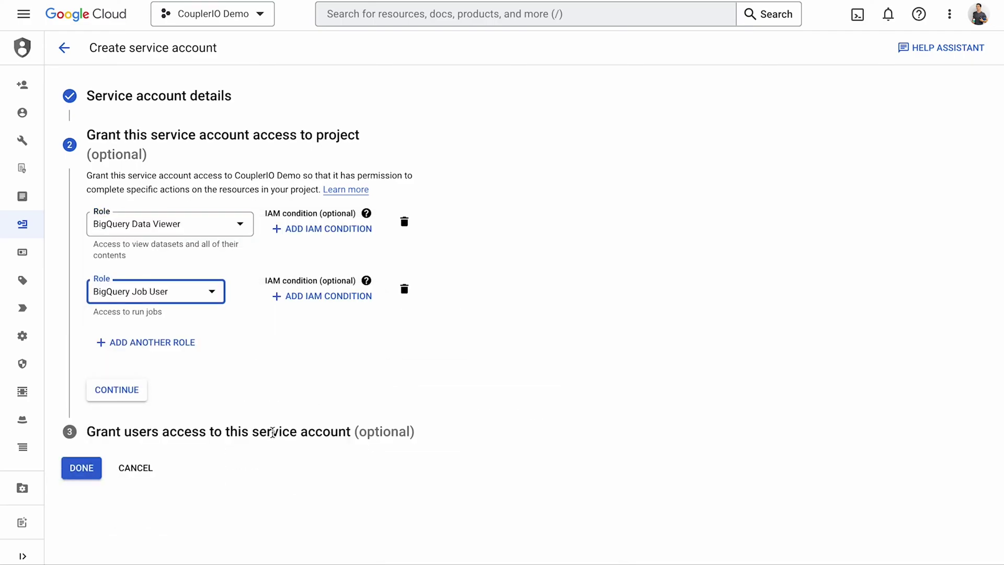
click(128, 390)
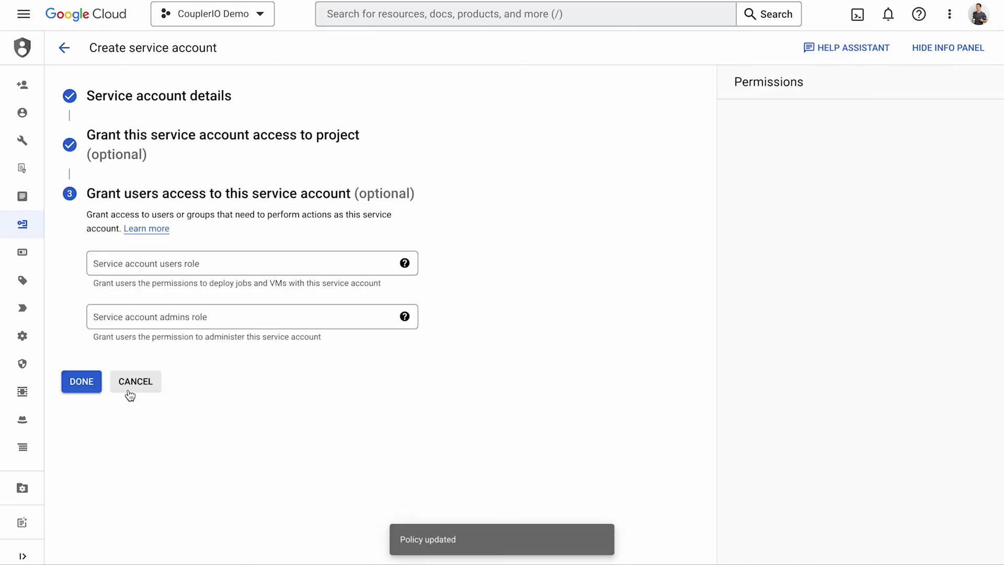
Finish the bq_hubspot service account and open its key management page.
click(87, 384)
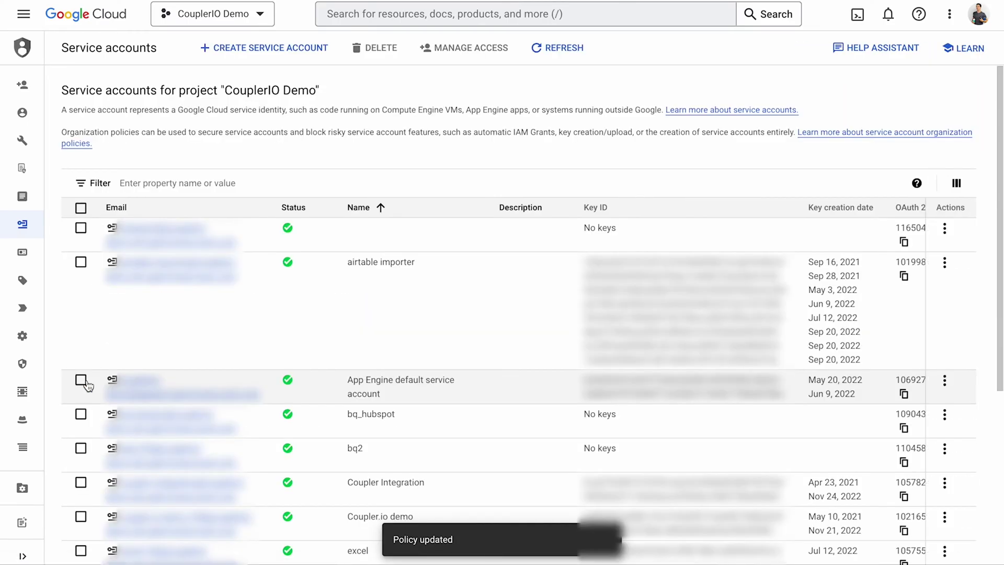
scroll(87, 385, down, 4)
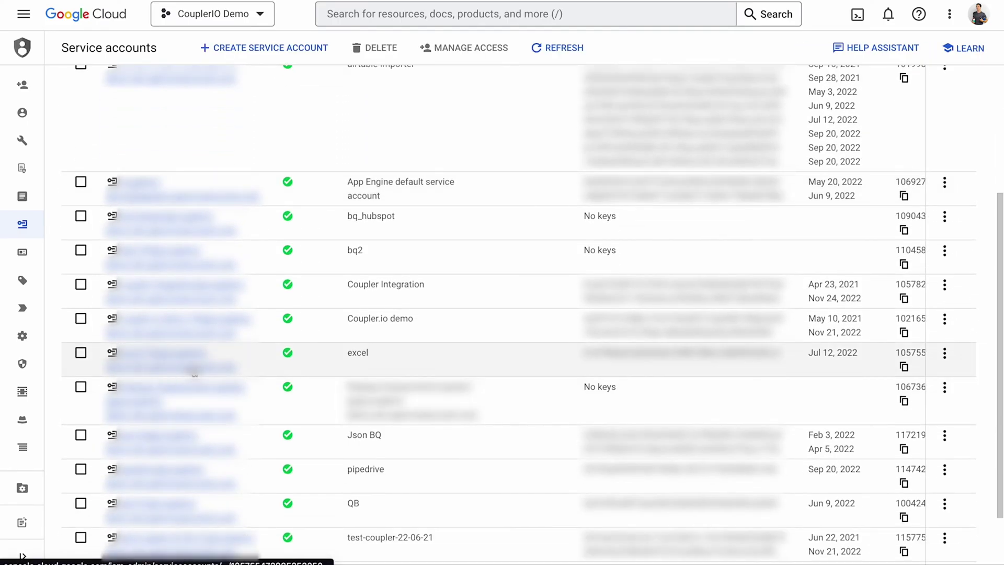
click(945, 219)
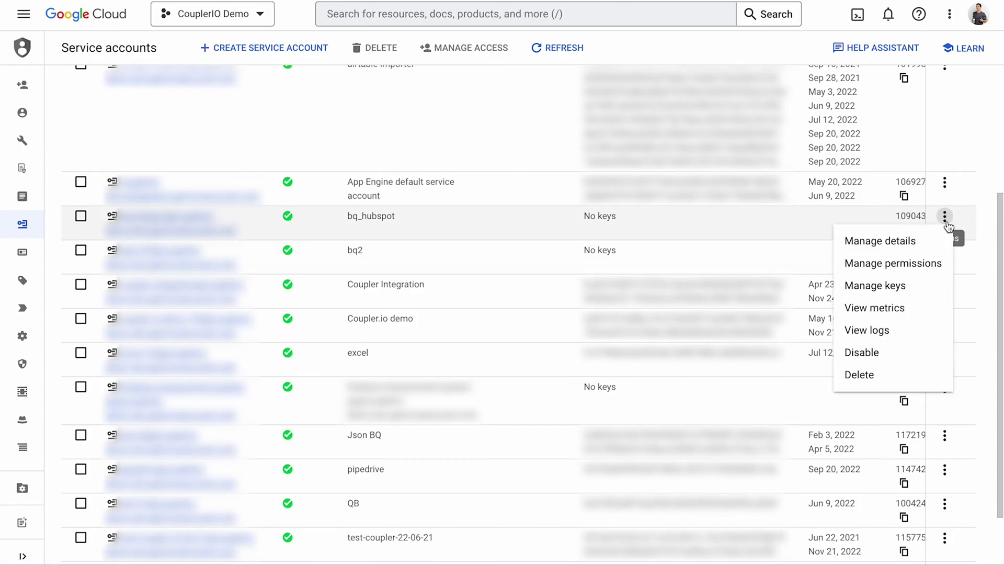
click(901, 285)
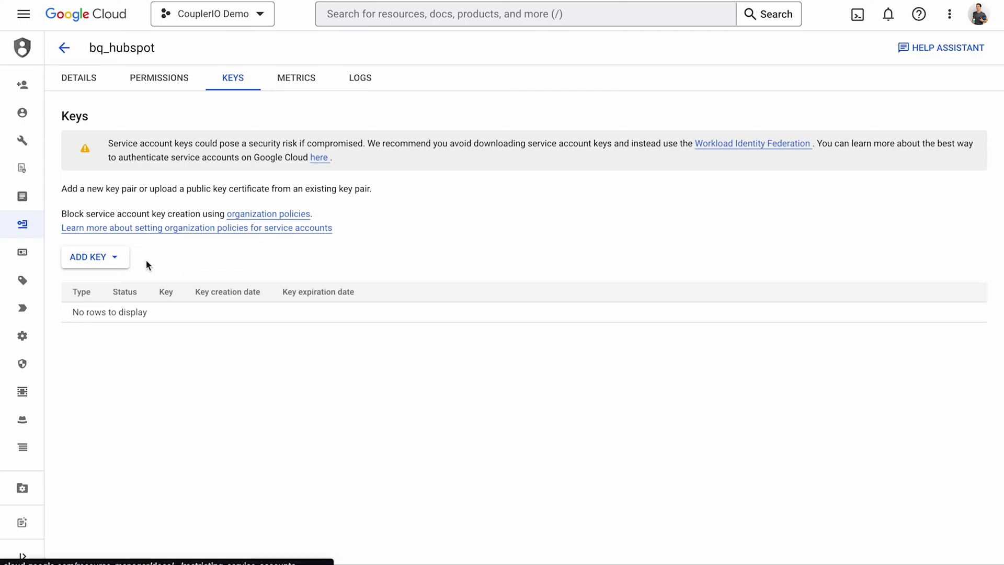
Create a JSON private key for bq_hubspot and select the downloaded key file.
click(110, 260)
click(116, 285)
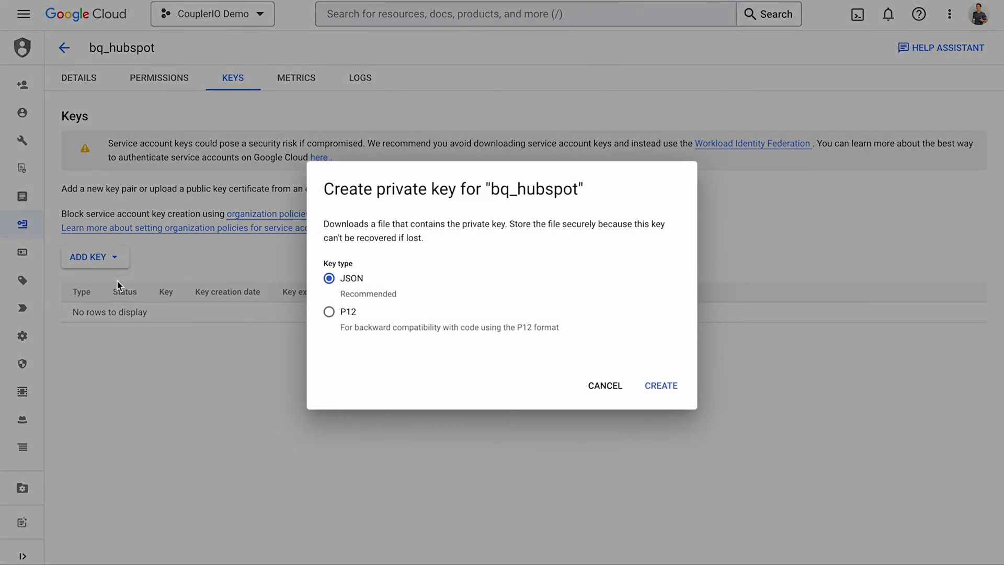
click(675, 386)
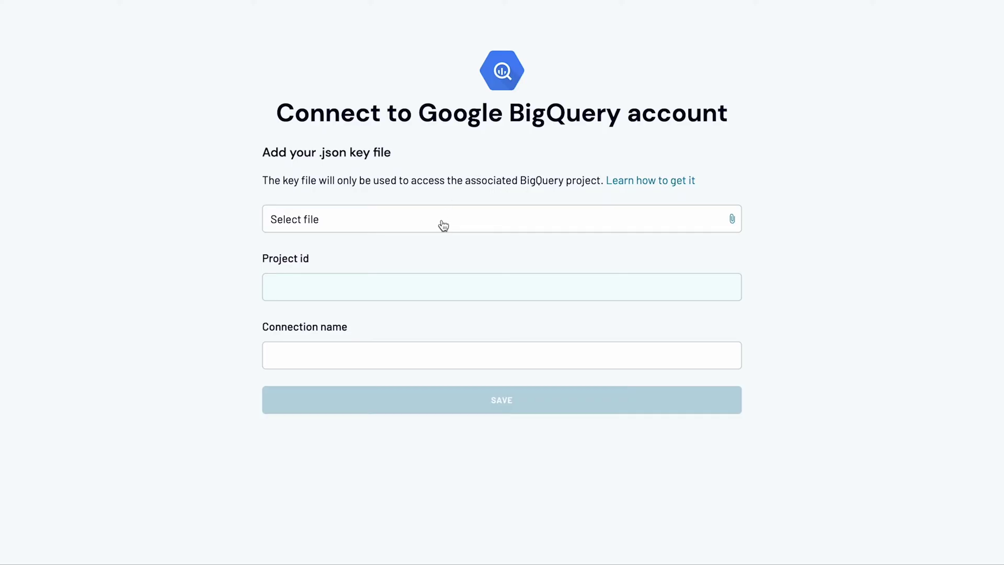
click(442, 221)
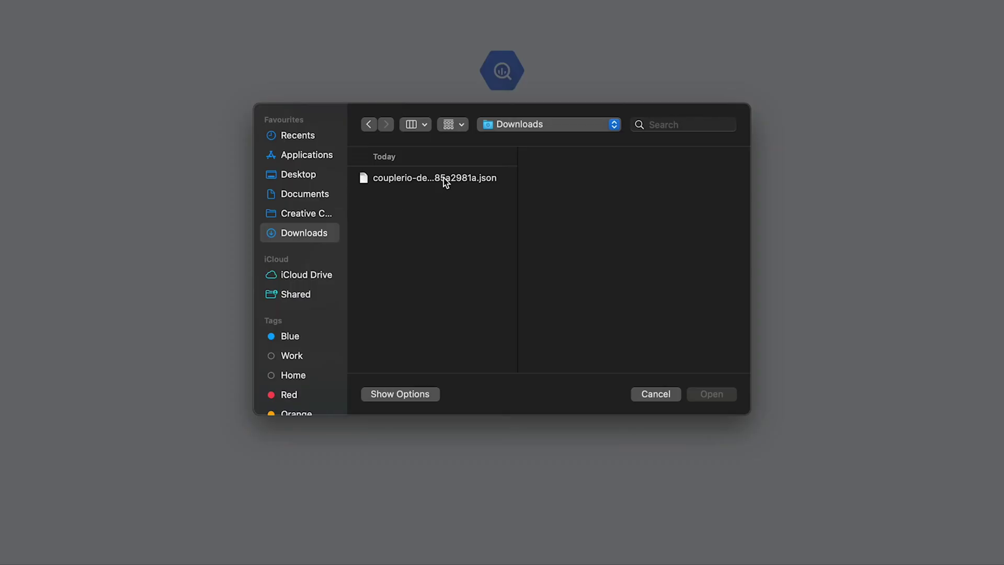
Connect the couplerio-demo BigQuery source account with its JSON key and save it.
click(443, 179)
click(733, 394)
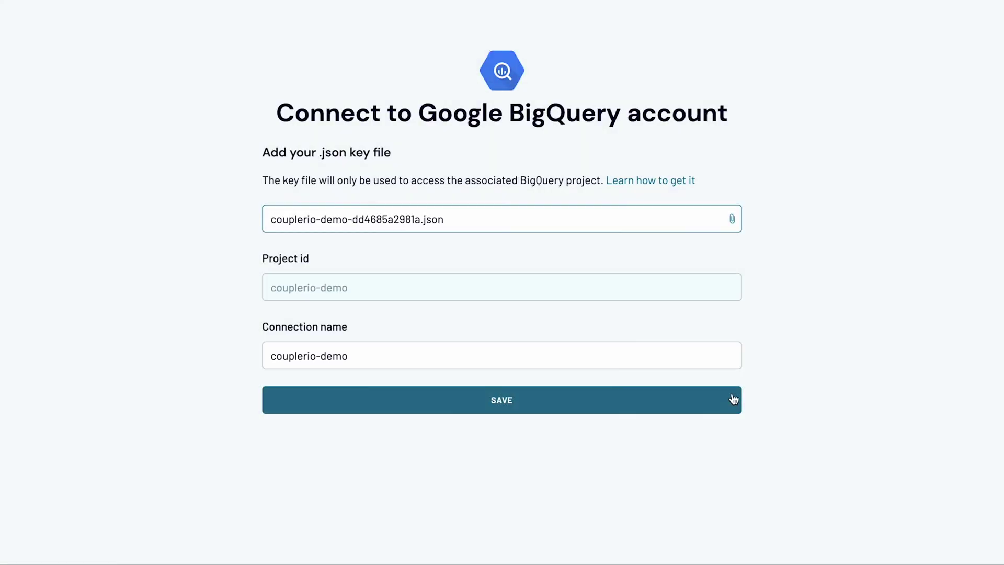
click(547, 399)
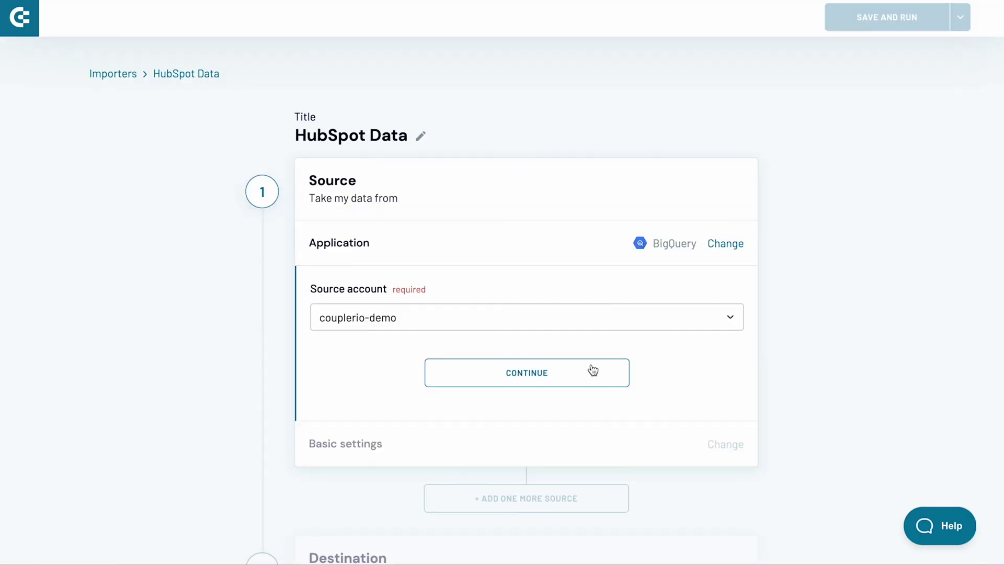
Paste the SQL query for closed-won deals of at least 2000 into the query field.
click(587, 365)
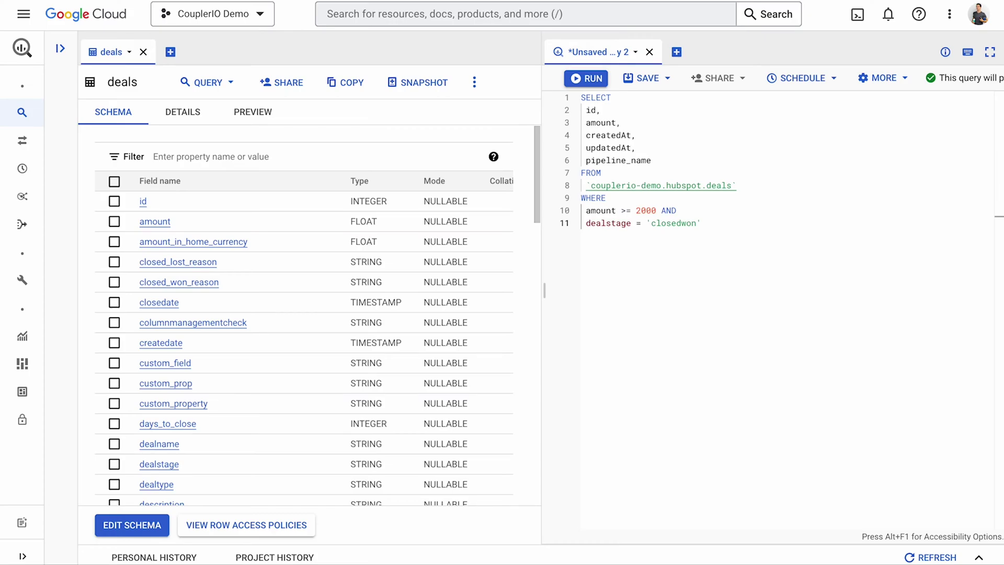
click(542, 368)
key(ctrl+v)
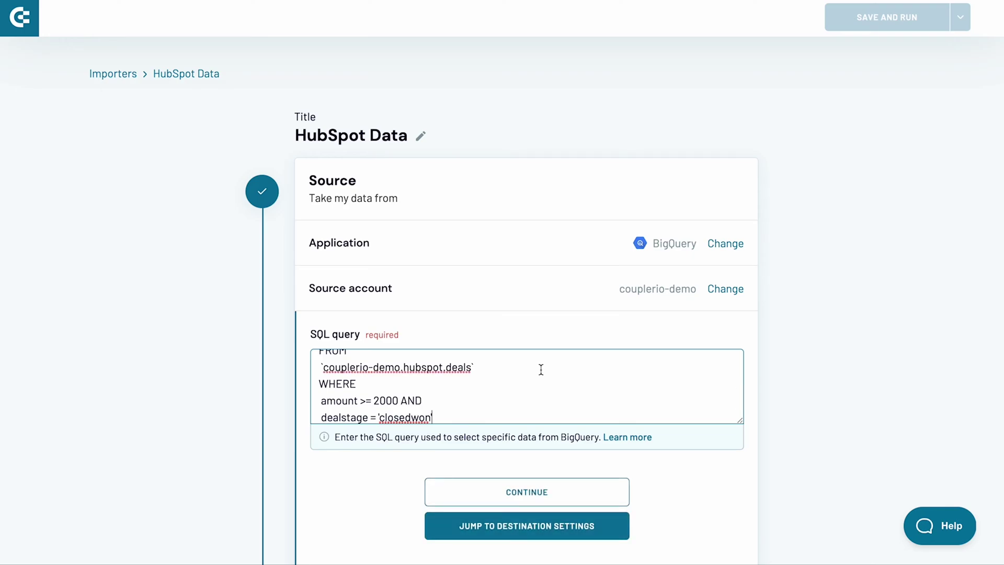
Save the source query and begin connecting a BigQuery destination account.
click(538, 494)
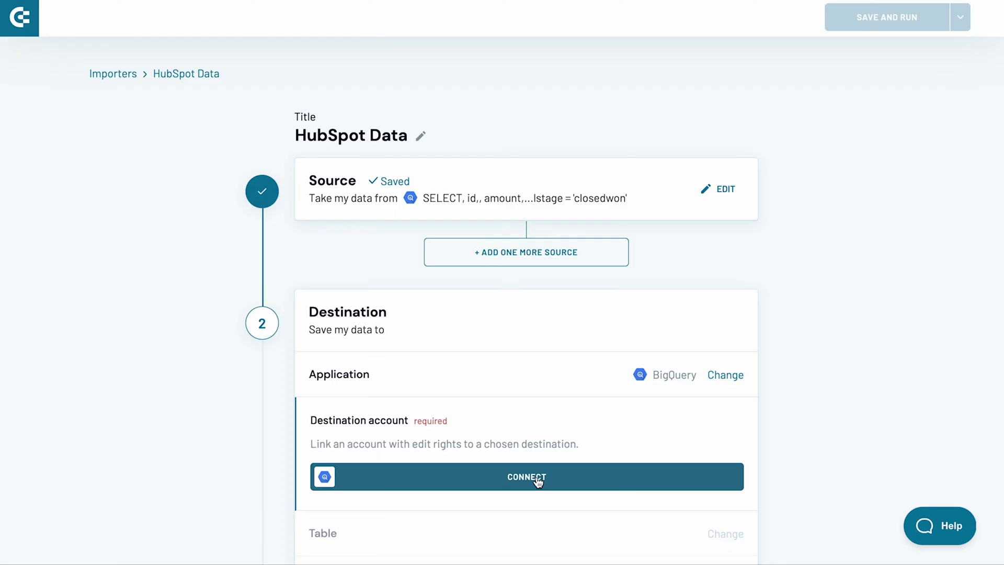
click(538, 477)
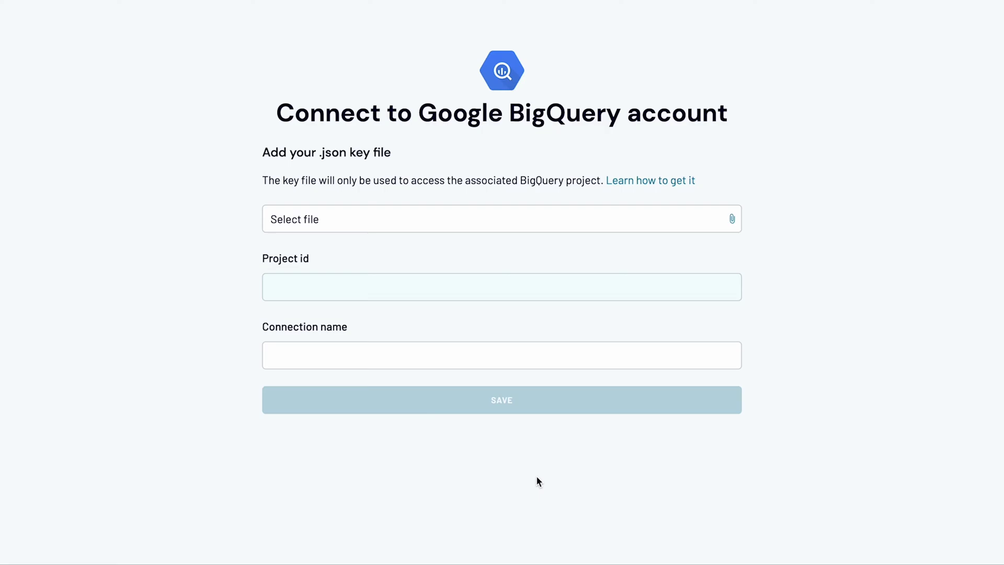
Give the service account BigQuery Data Editor plus a second role, and attach its JSON key in Coupler.io.
click(234, 227)
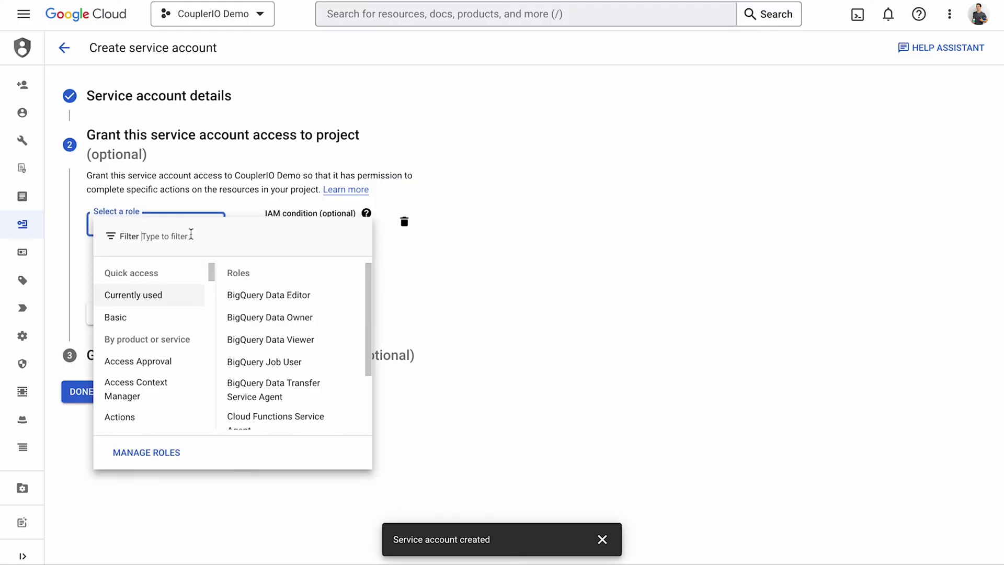
click(275, 294)
click(191, 286)
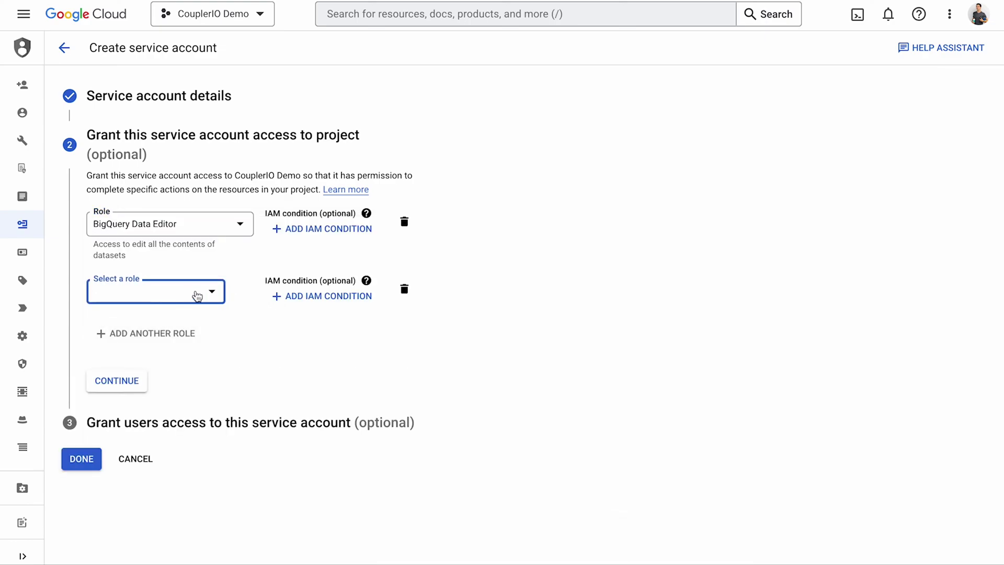
click(199, 294)
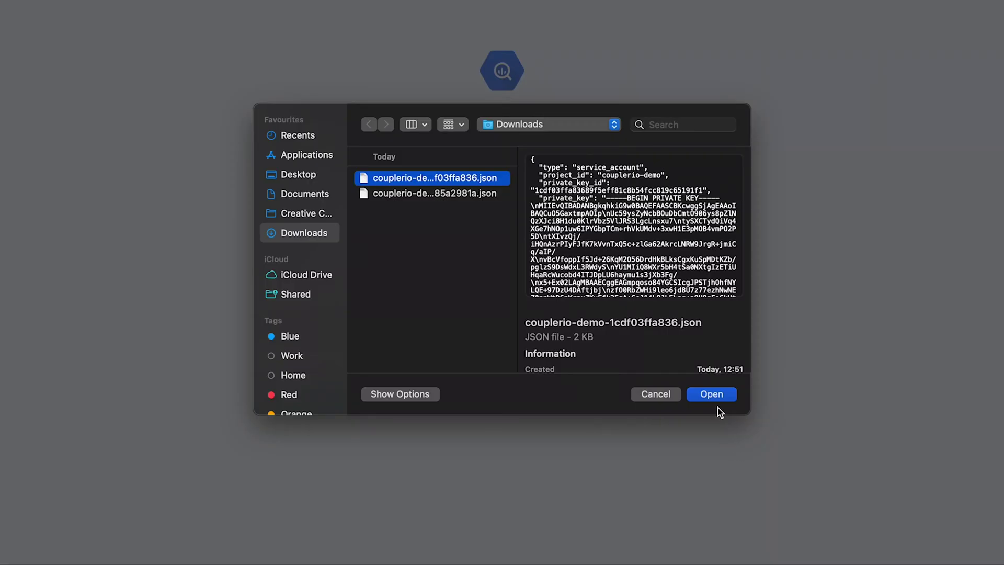
click(716, 399)
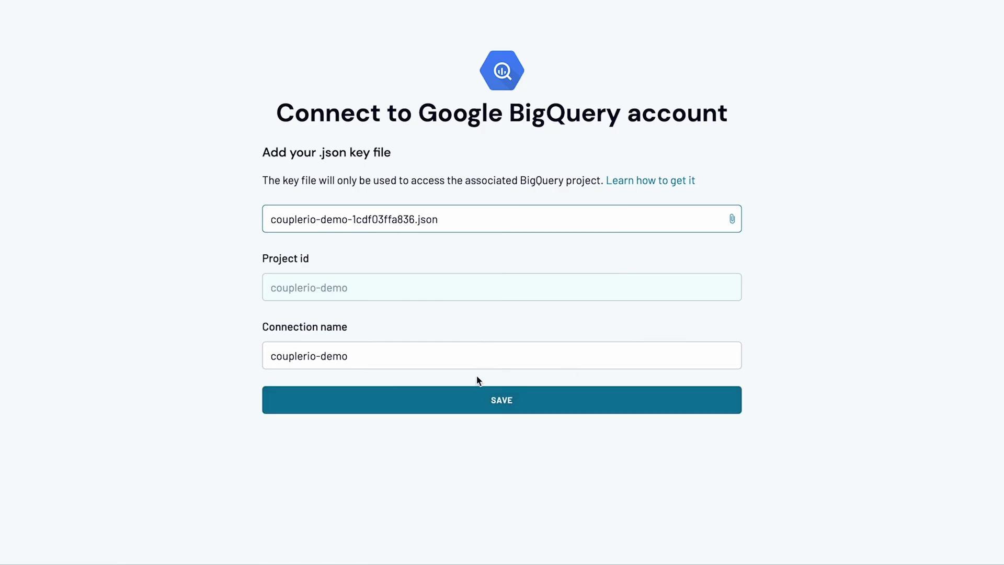
Save the destination connection and enter dataset hubspot_import with table deals.
click(478, 401)
click(554, 506)
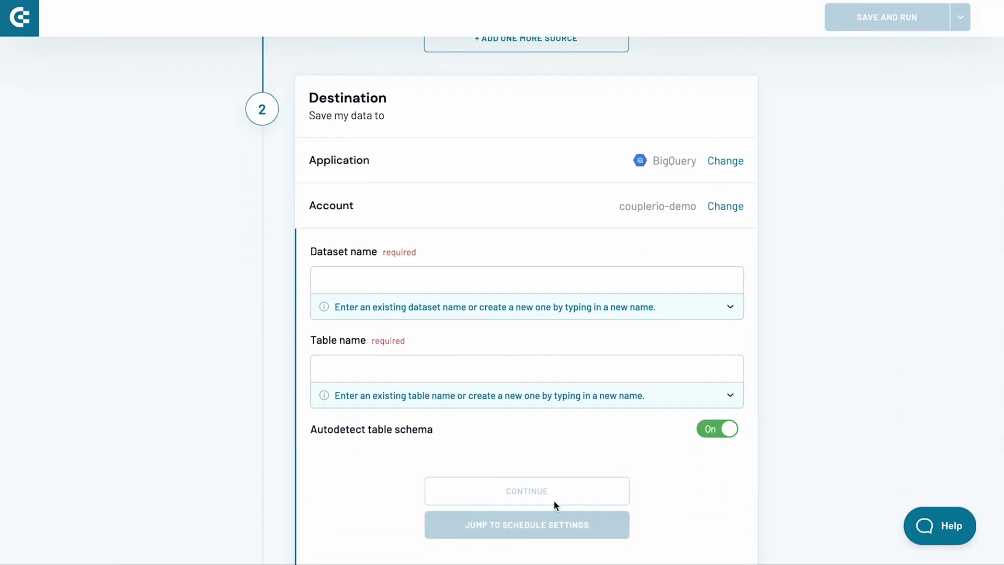
click(416, 280)
text(hubspot_)
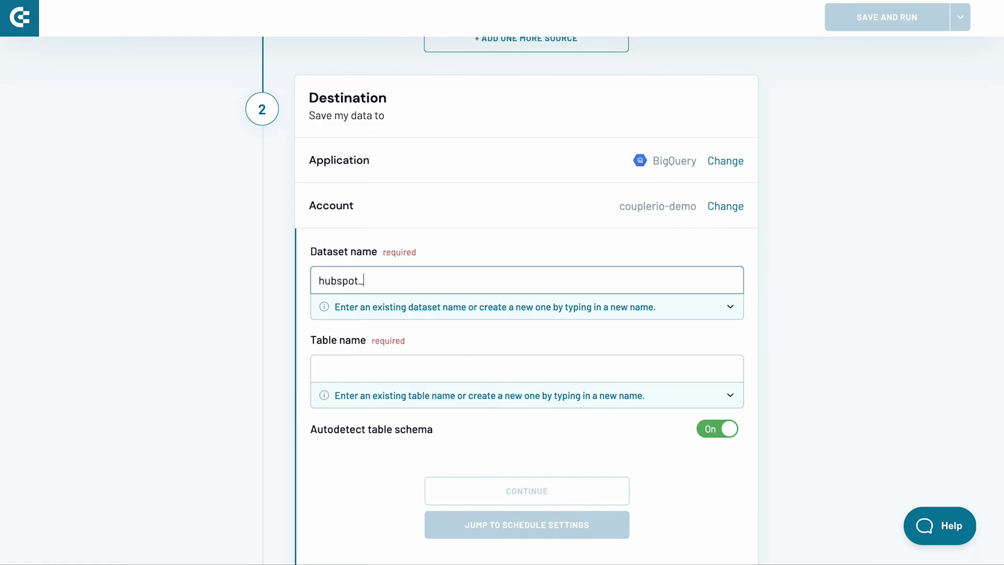
text(import)
key(Tab)
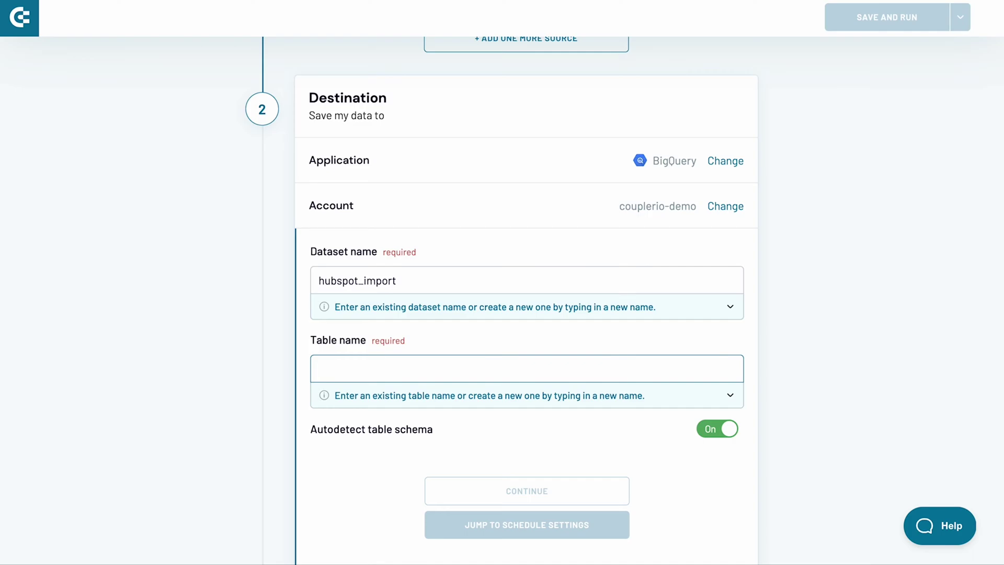
text(deals)
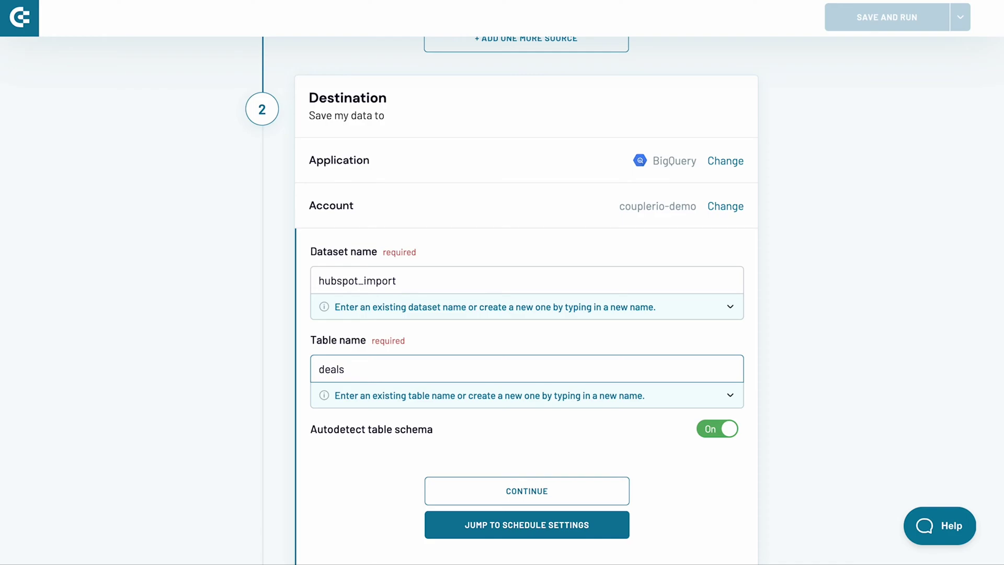
Keep automatic schema detection on, confirm the destination settings, and jump to scheduling.
click(707, 429)
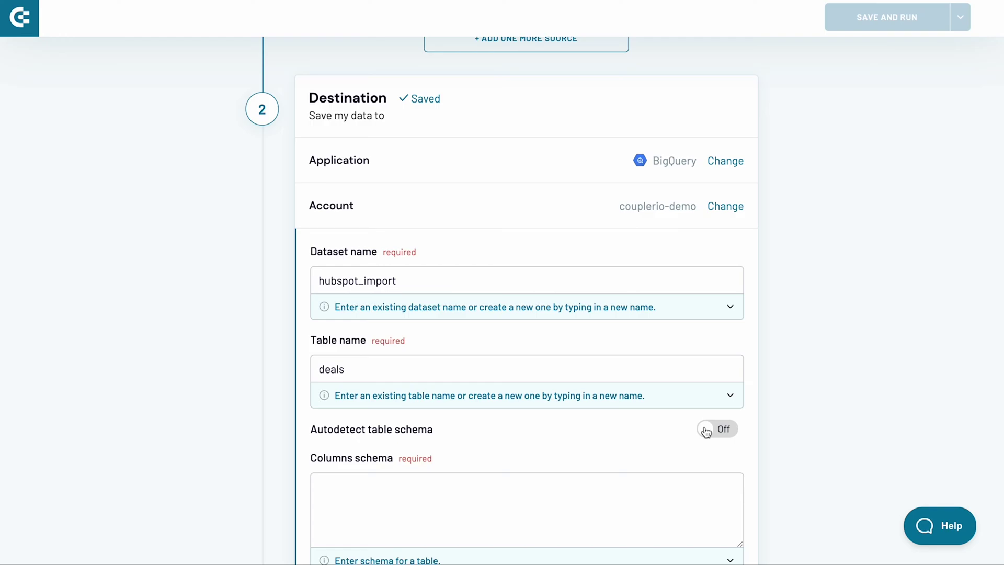
click(707, 429)
click(598, 495)
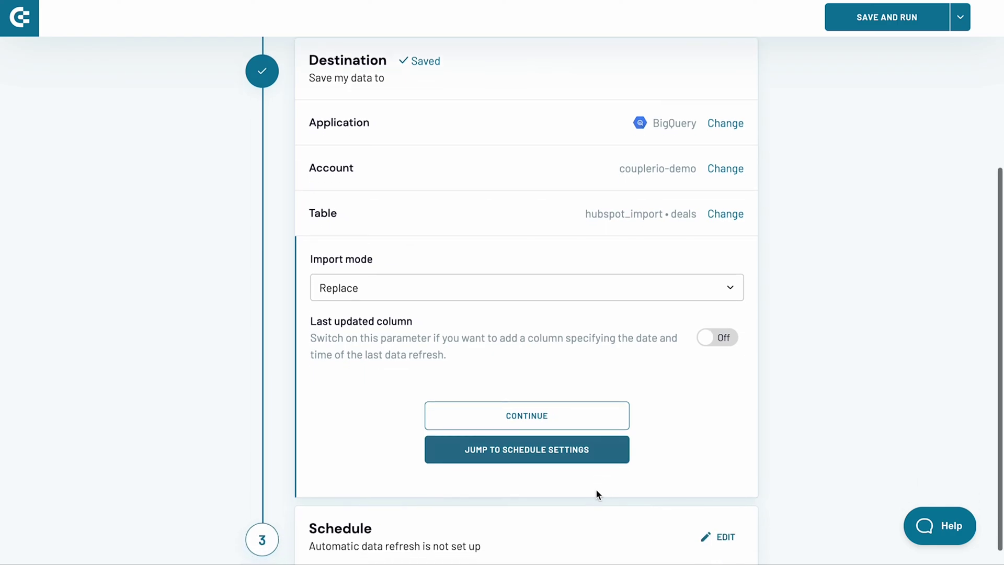
click(577, 424)
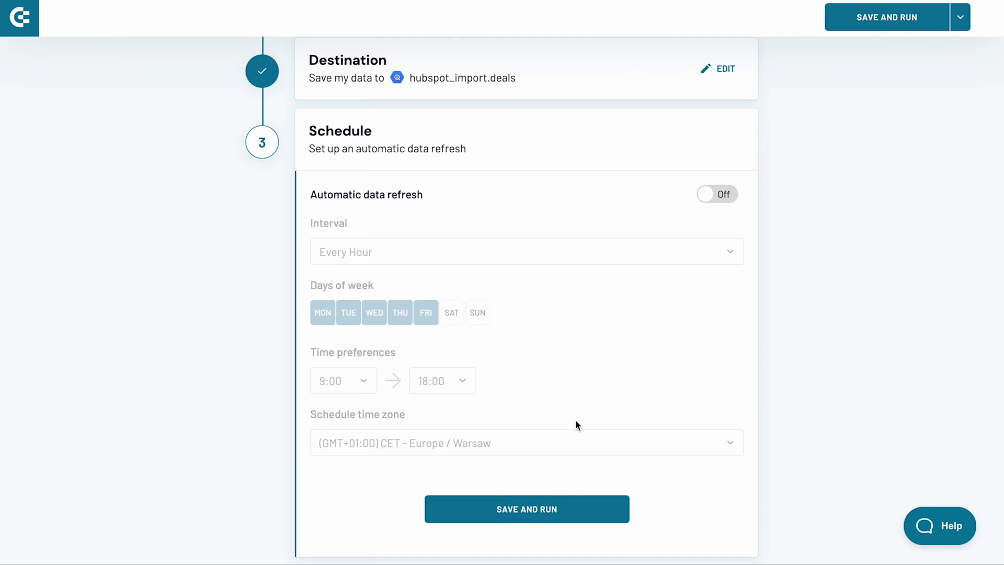
Enable automatic refresh at an Every Day interval, adding Saturday and Sunday to the schedule.
click(721, 201)
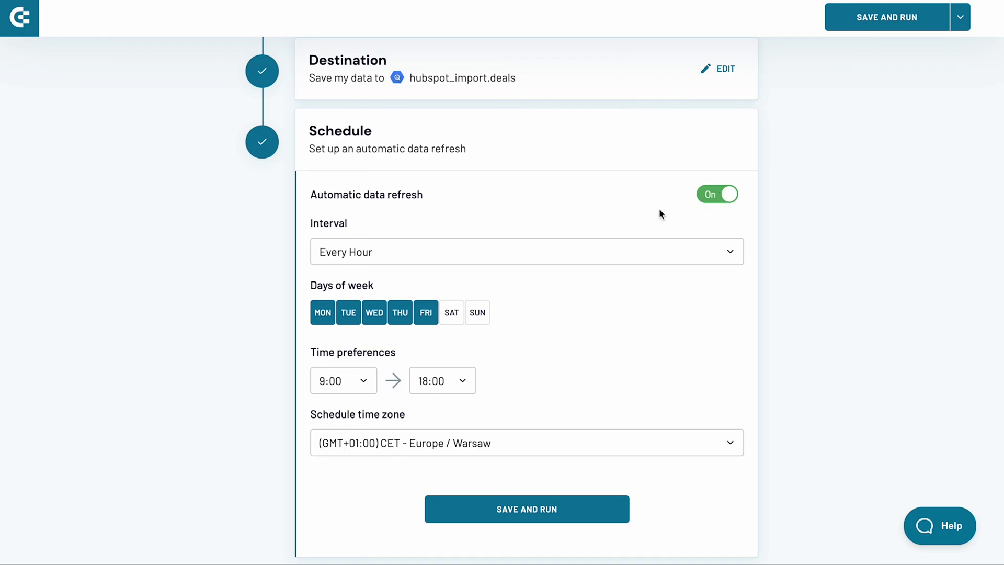
click(550, 260)
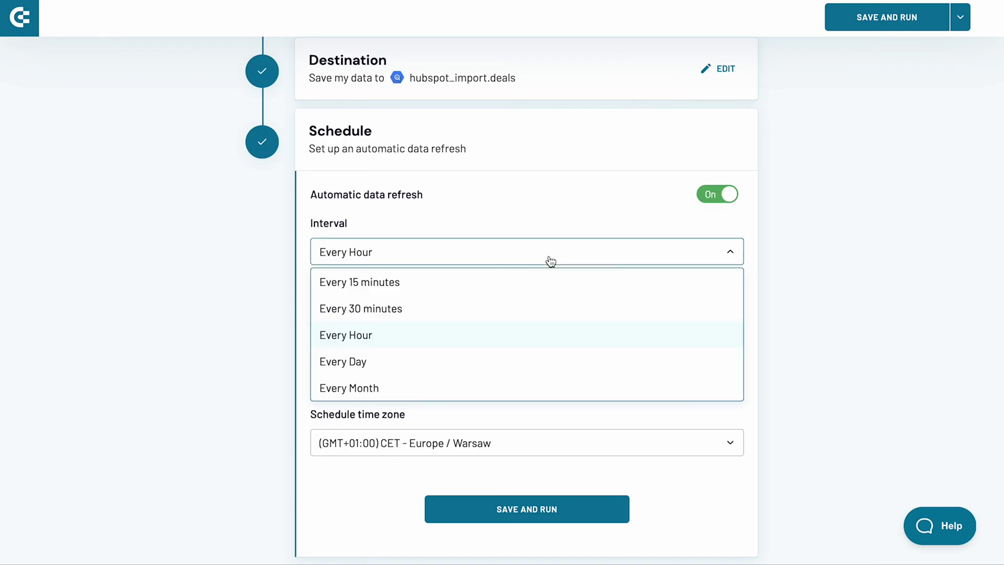
click(423, 366)
click(462, 319)
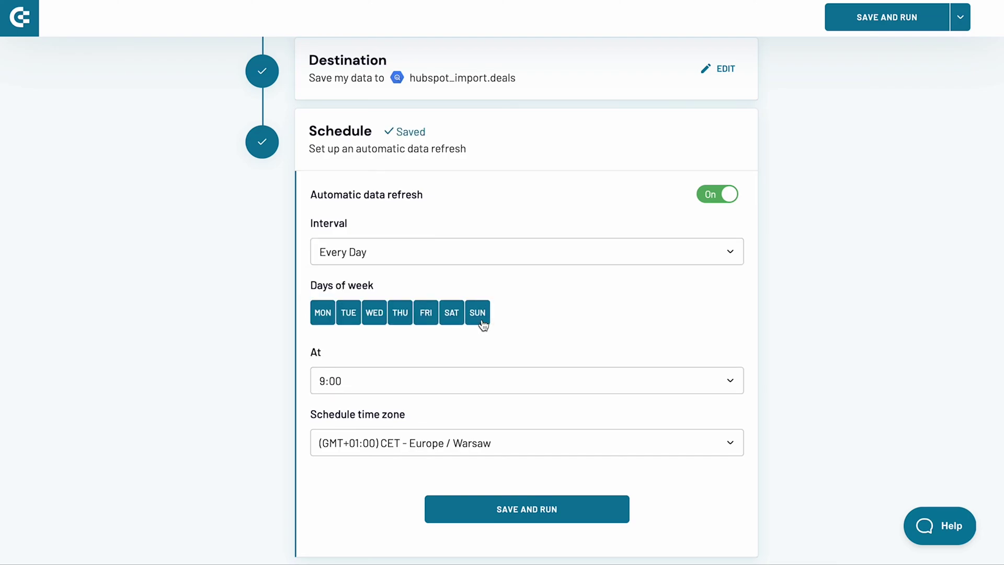
Save the HubSpot Data importer and run it now, importing 2,669 rows with zero errors.
click(473, 507)
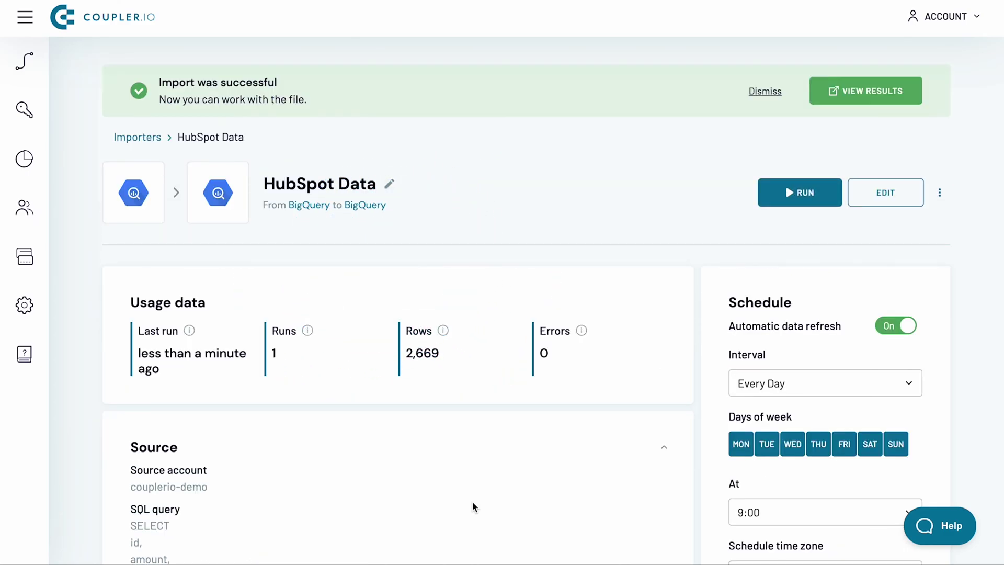
Preview the imported 2,668-row deals table in BigQuery, then bring up Coupler.io's Ask help form.
click(882, 97)
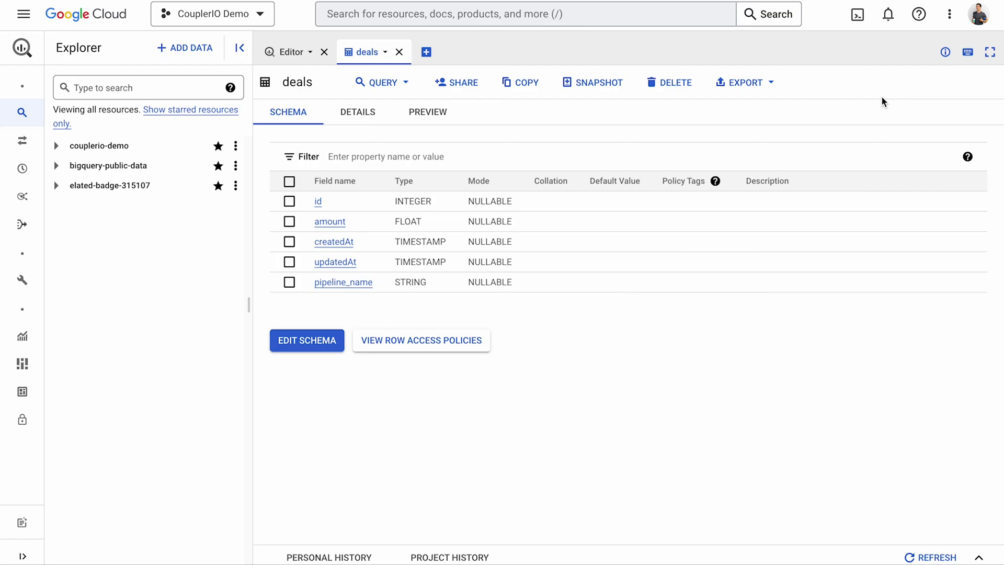
click(428, 111)
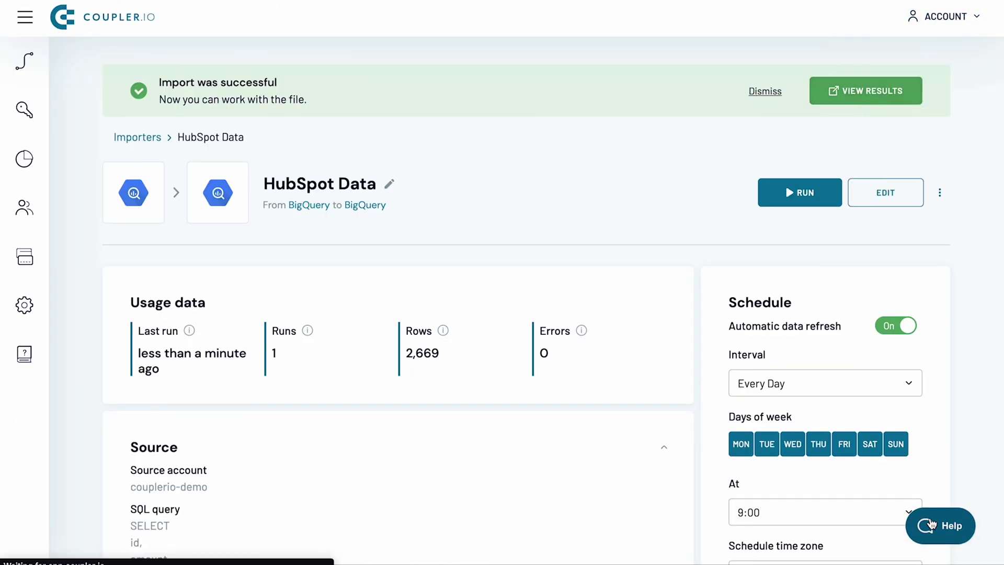
click(940, 526)
click(890, 62)
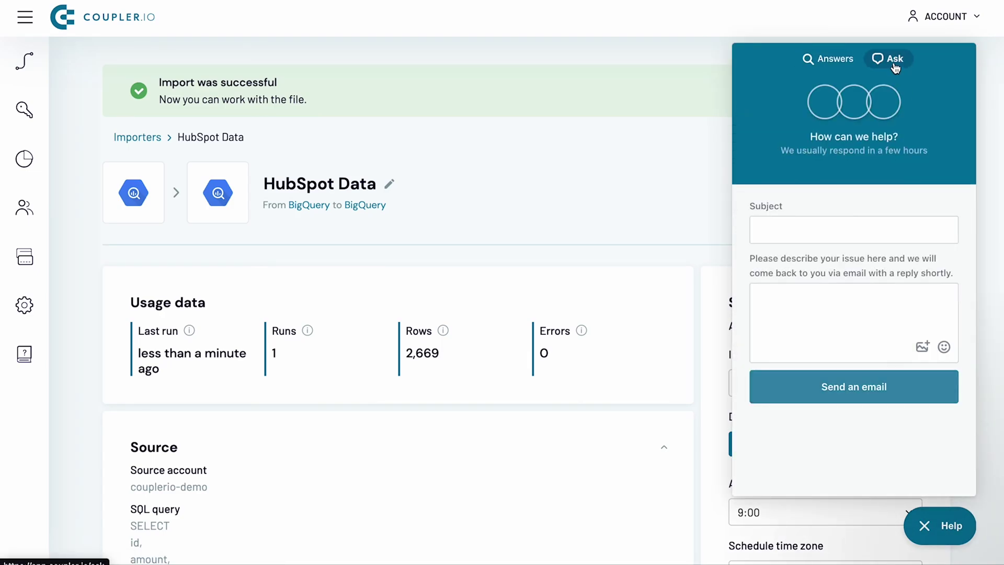